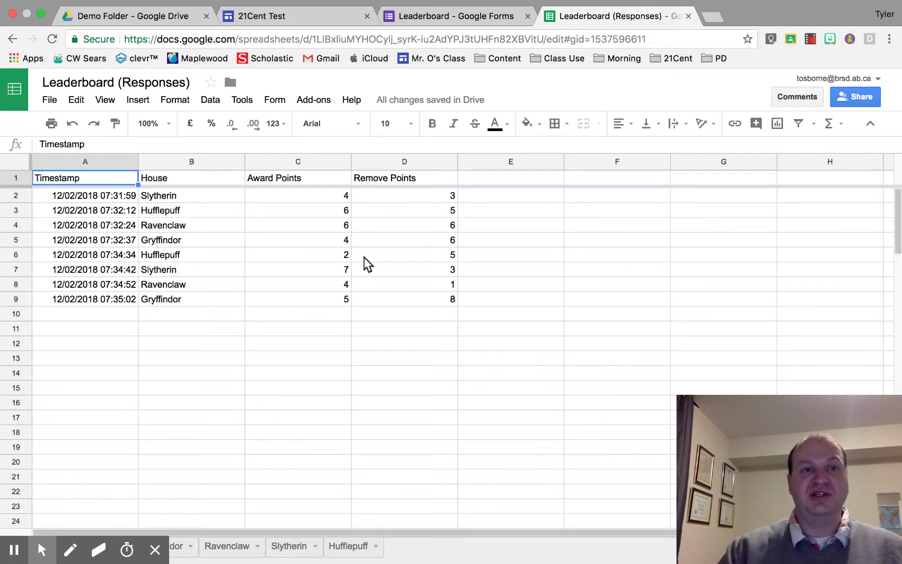
Open the Data menu for the Leaderboard (Responses) sheet.
click(209, 104)
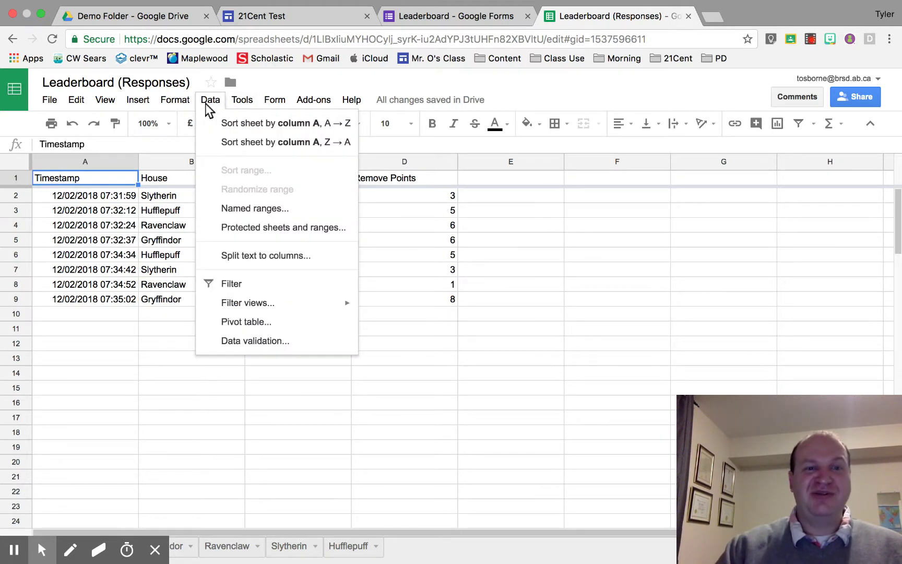
Insert a new empty pivot table sheet from the response range Raw!A1:D9.
click(230, 324)
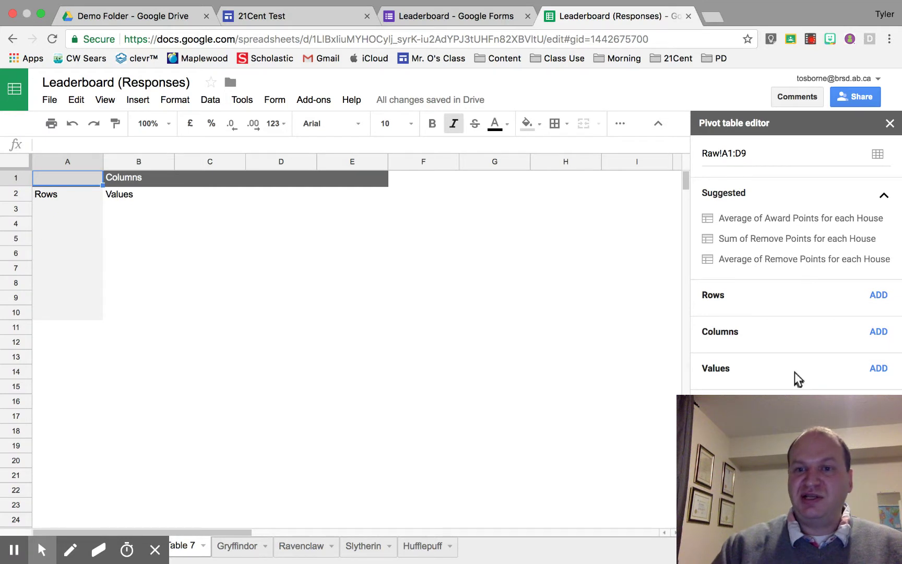
mouse_move(780, 240)
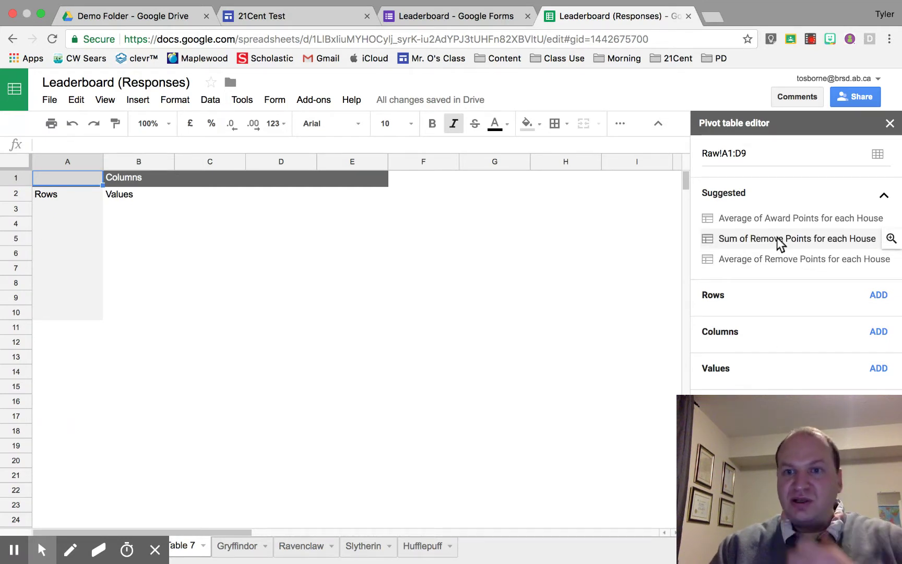
Sum Remove and Award Points per House in the pivot, then copy house names A2:A5.
click(778, 239)
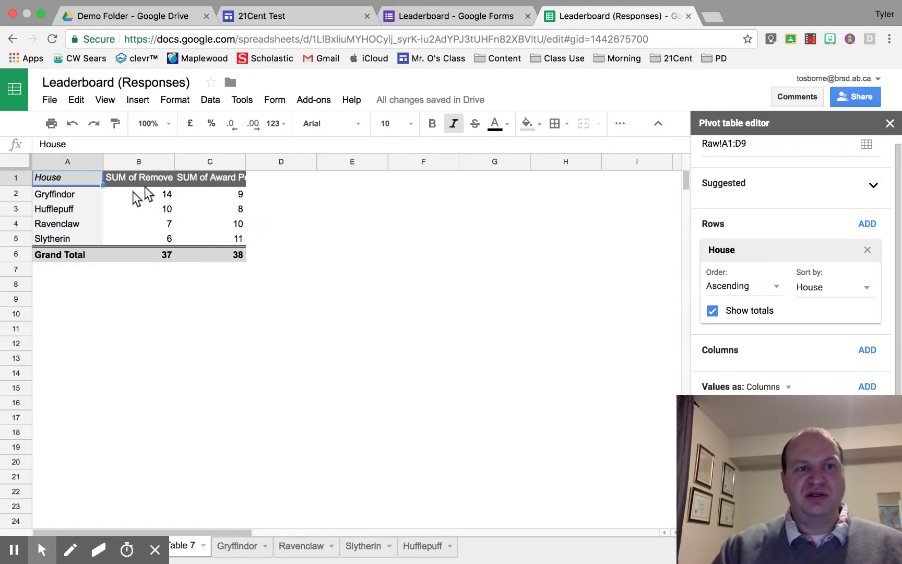
click(59, 195)
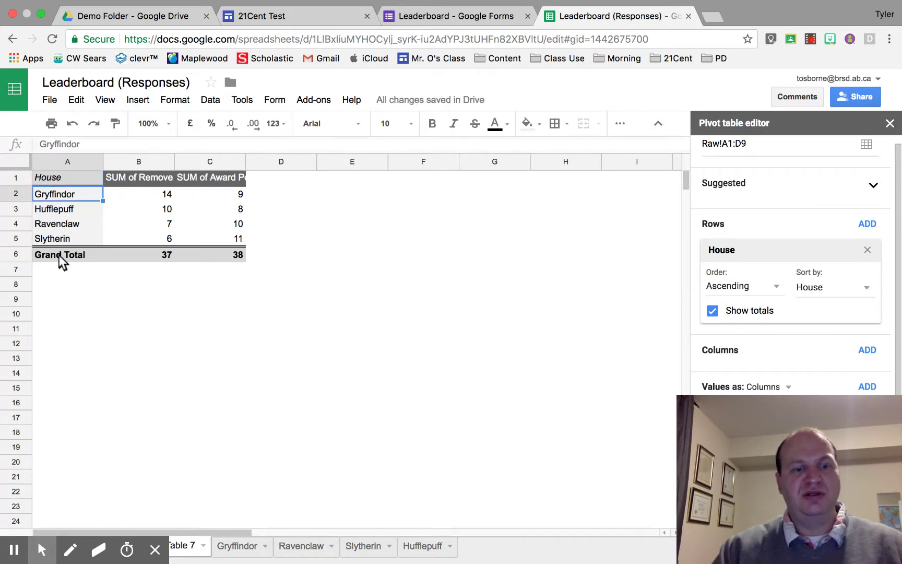
shift+click(59, 238)
key(super+c)
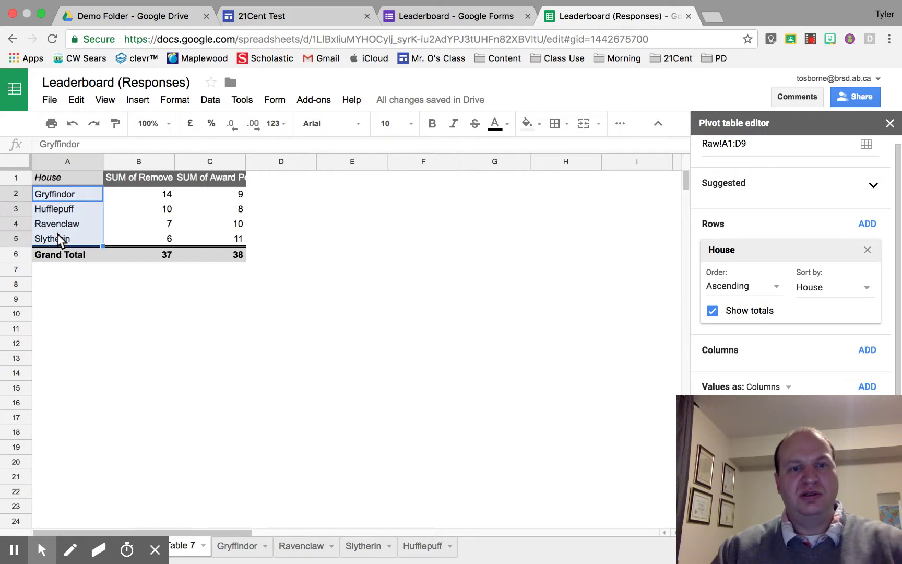
click(273, 197)
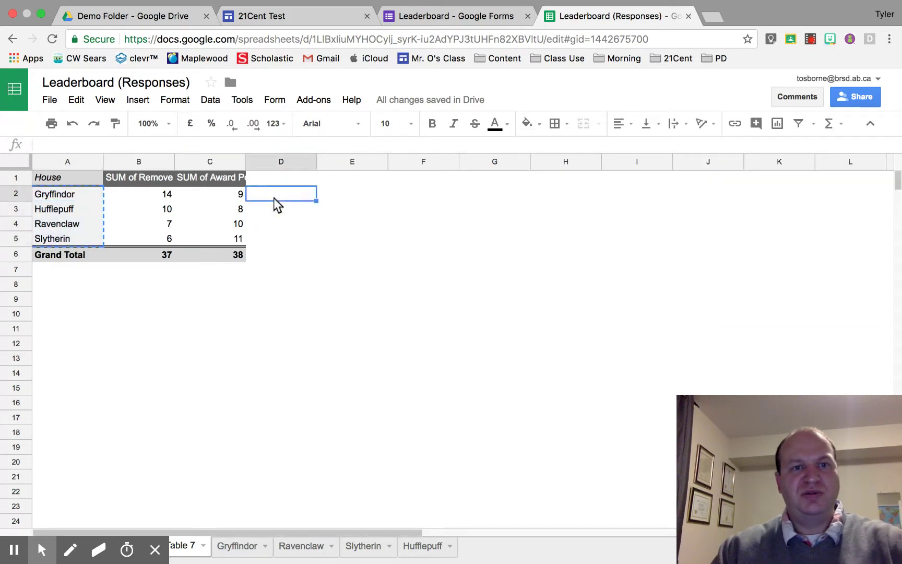
Paste the four house names into D2:D5 and add the heading 'Differential' in E1.
key(super+v)
click(348, 197)
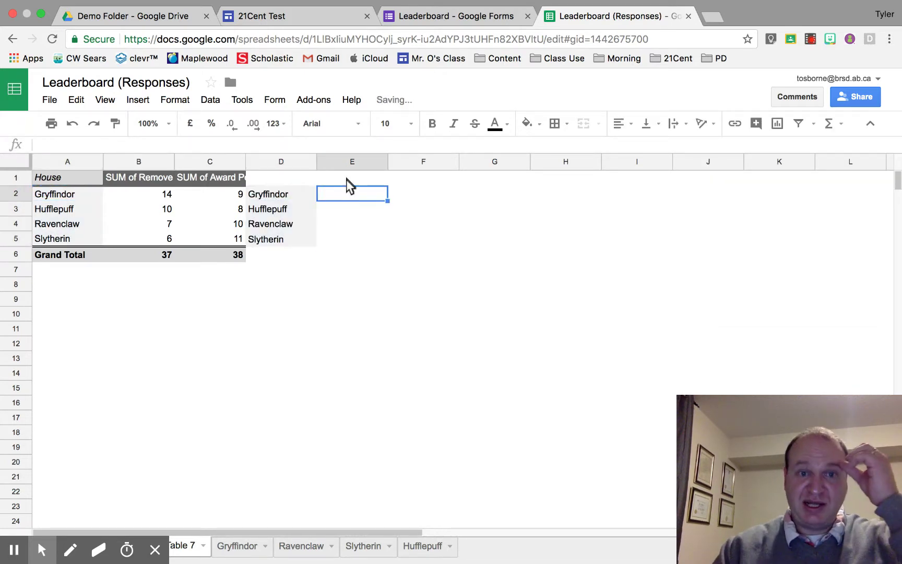
click(346, 172)
text(Differe)
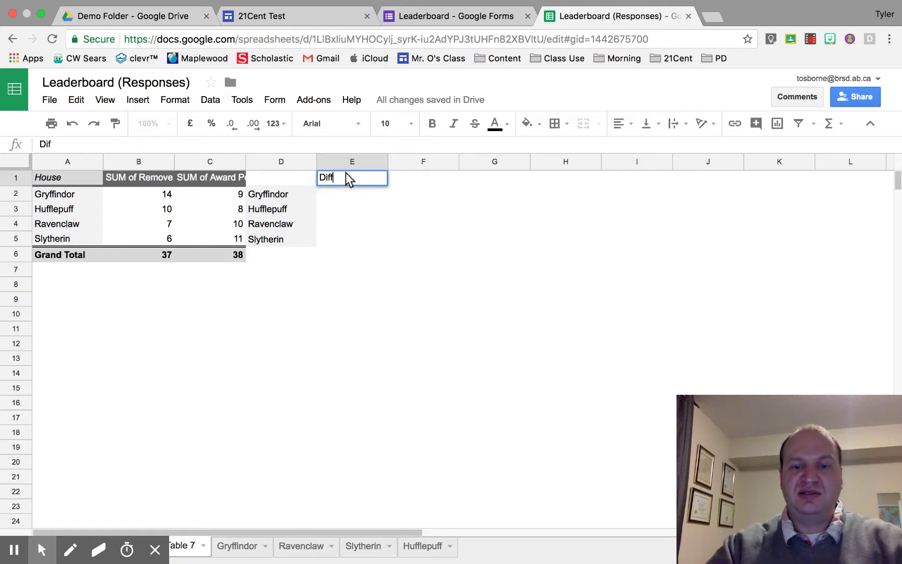
text(ntial)
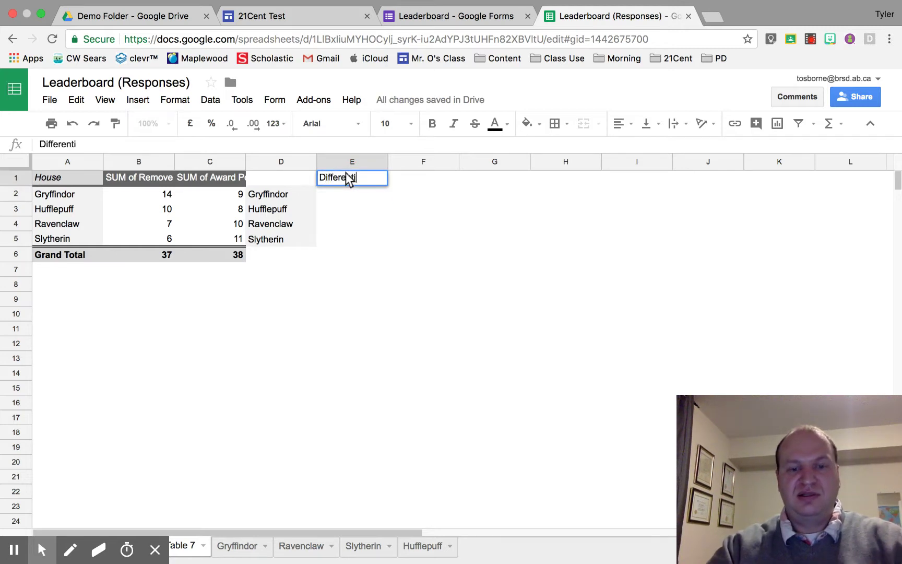
click(347, 202)
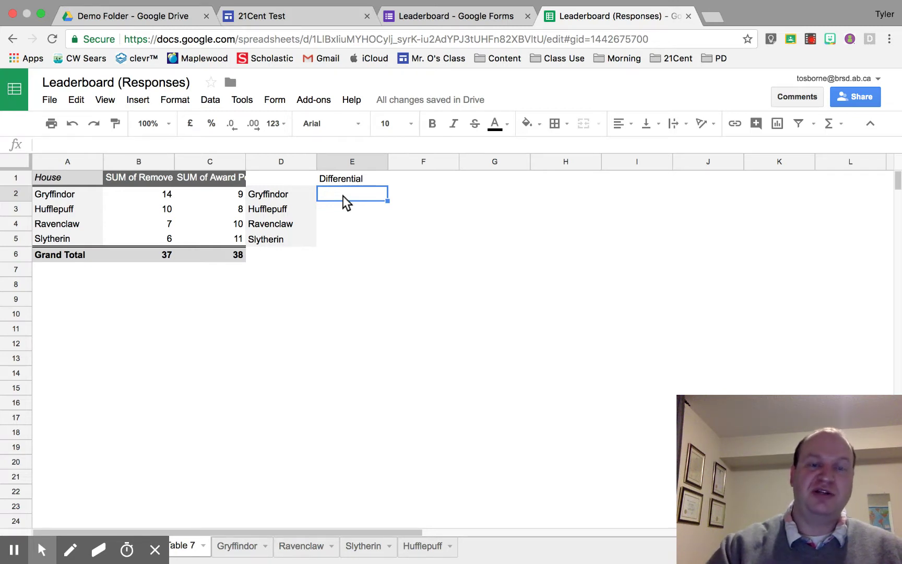
Enter =SUM(C2-B2) in E2 for Gryffindor's award minus remove points.
text(=)
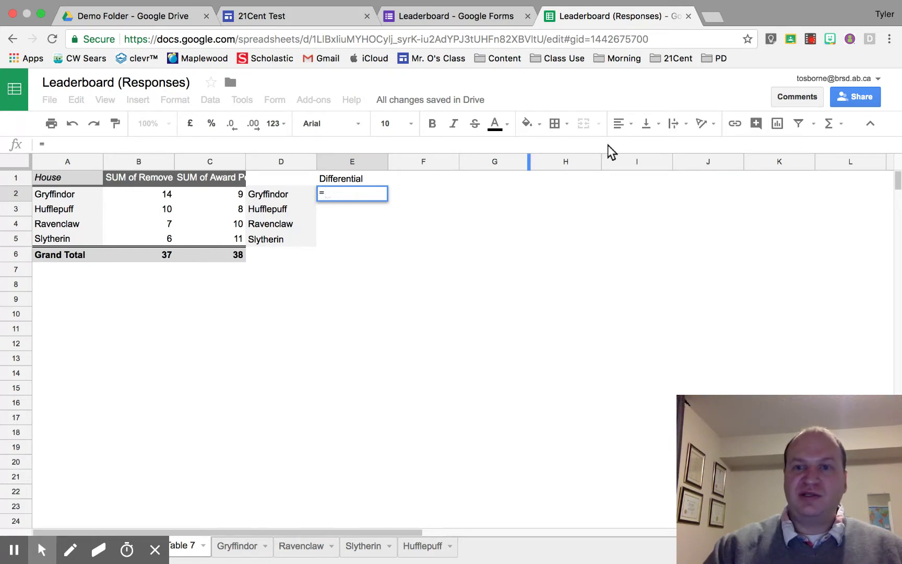
click(842, 124)
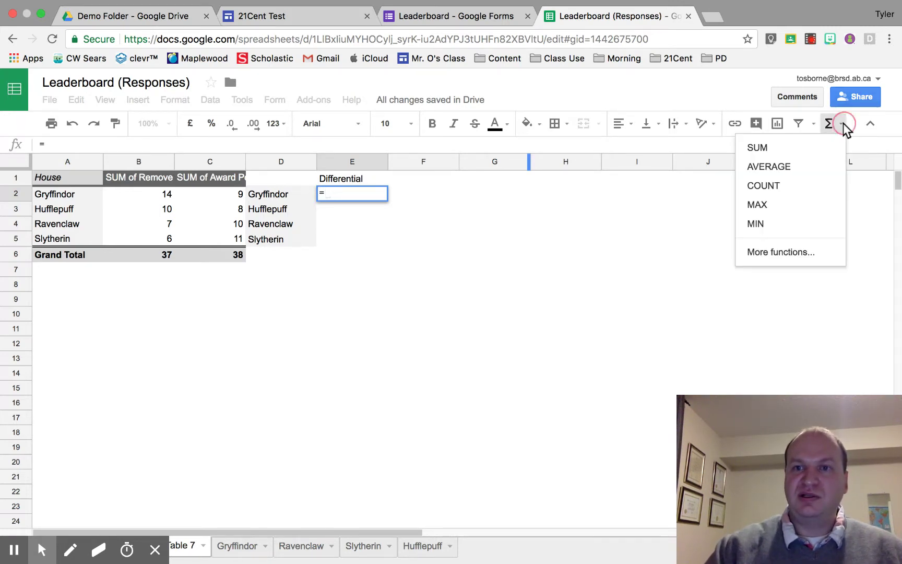
click(785, 145)
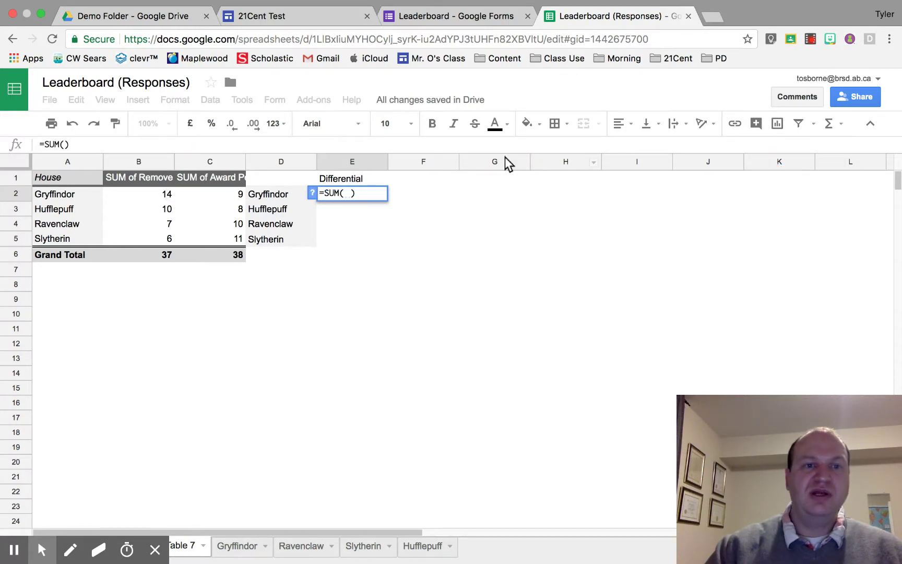
click(225, 199)
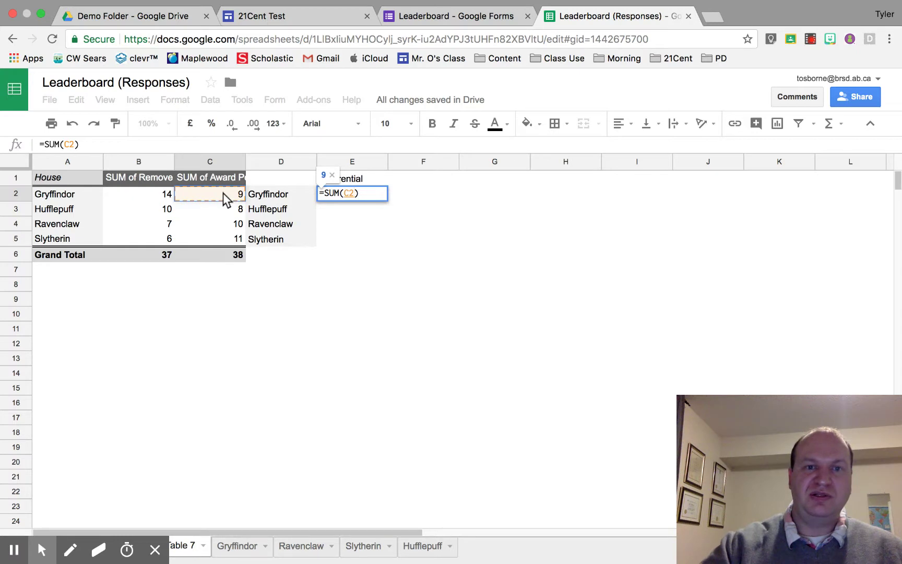
text(-)
click(150, 195)
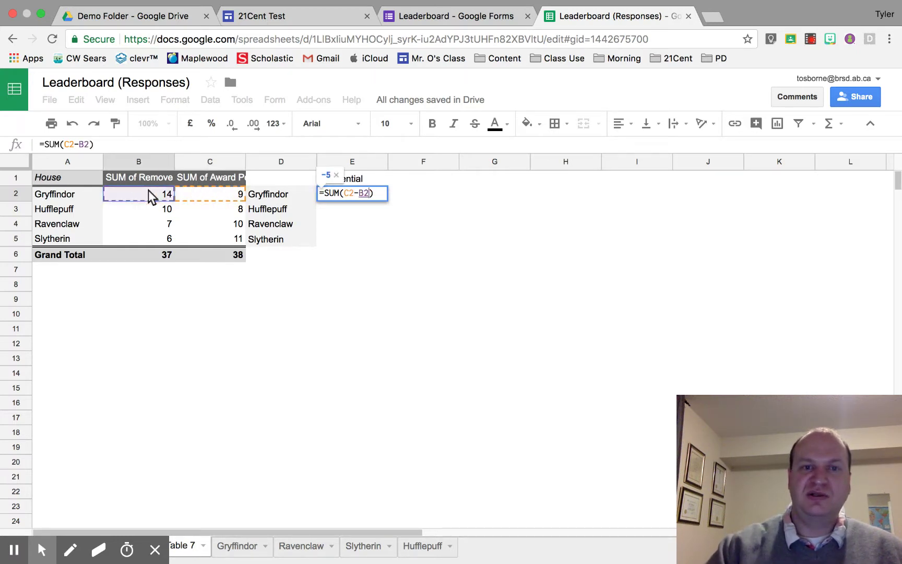
key(Return)
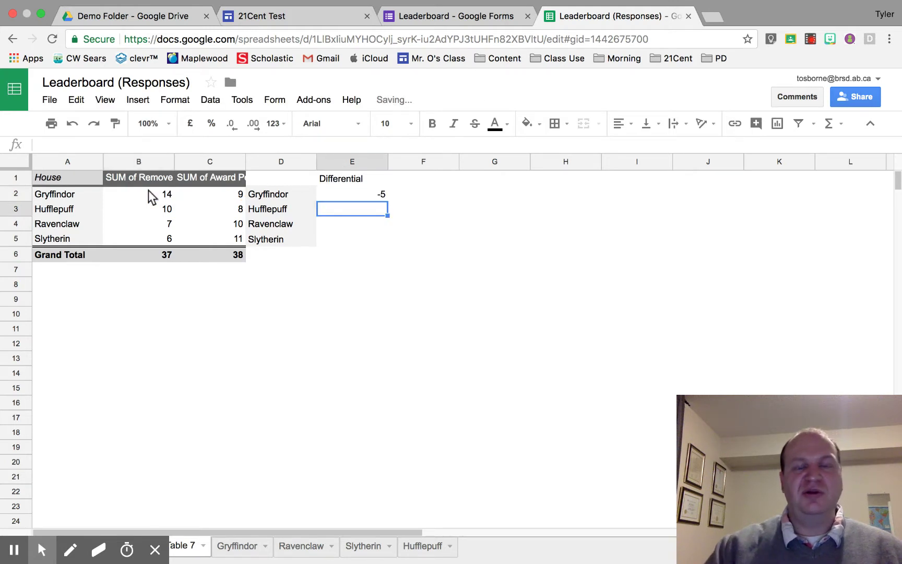
Copy the E2 formula into E3:E5 for Hufflepuff, Ravenclaw and Slytherin.
key(Up)
key(super+c)
key(Down)
key(super+v)
key(Down)
key(super+v)
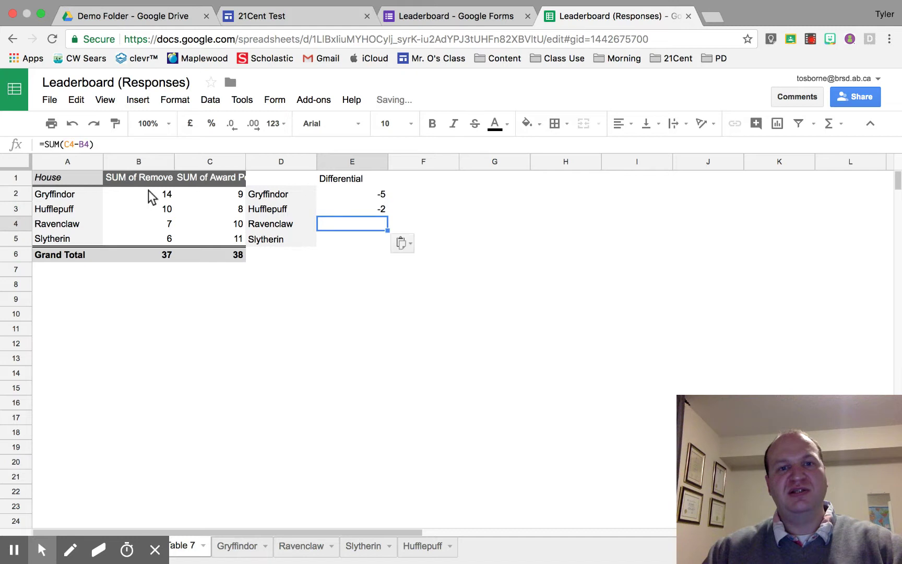
key(Down)
key(super+v)
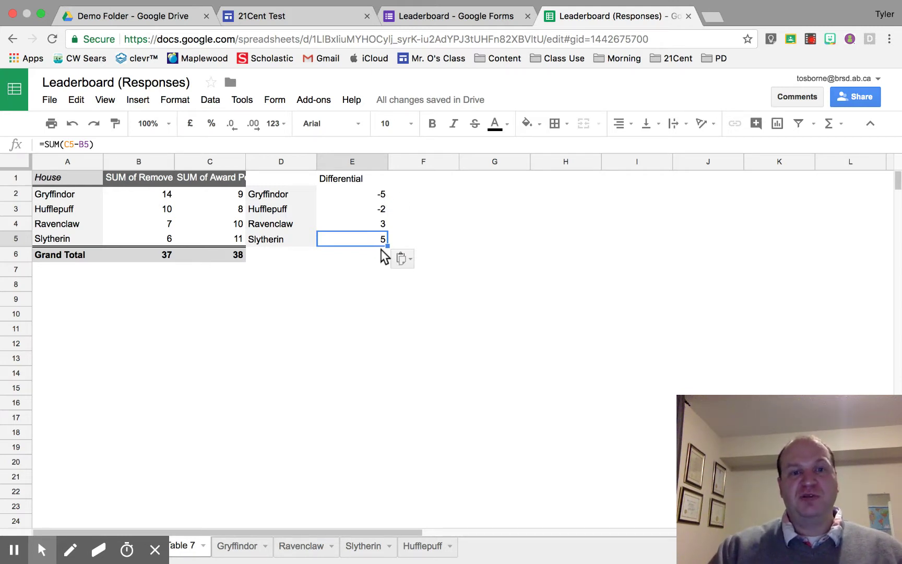
click(286, 196)
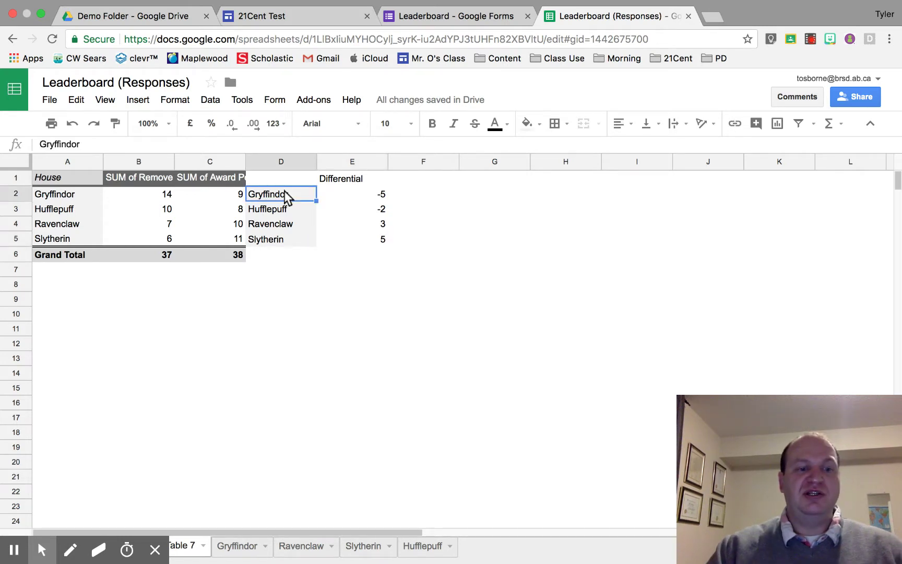
Head D1 'House' and E1 'House Points', then select the table D1:E5.
shift+click(380, 245)
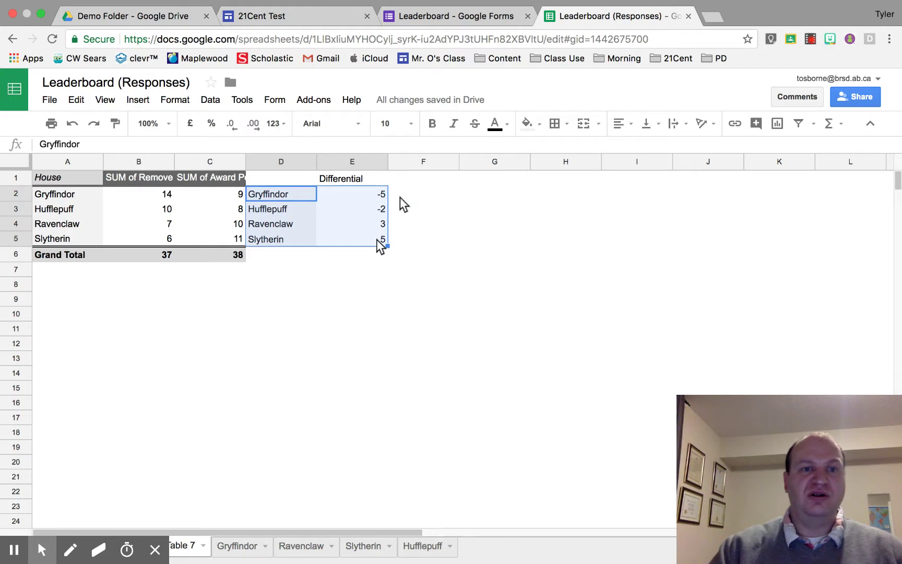
click(292, 181)
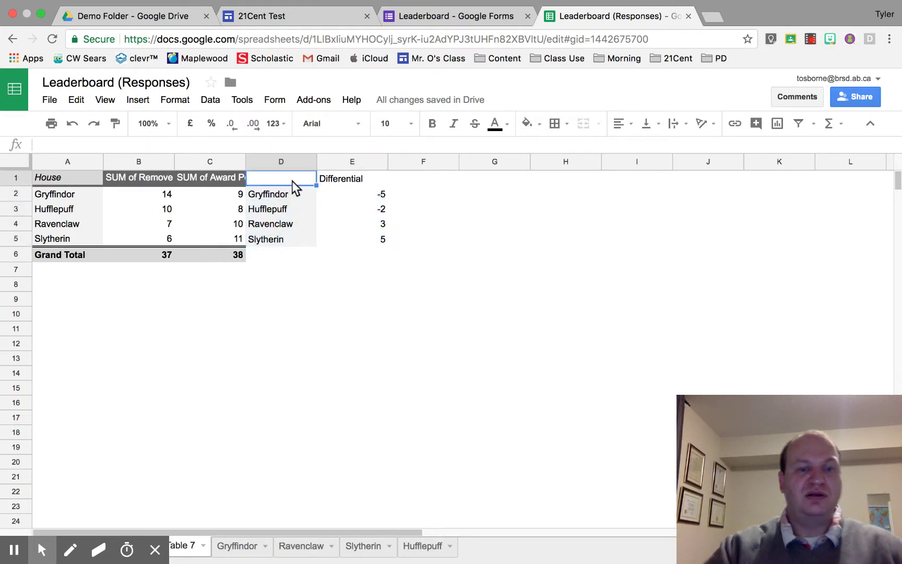
text(House)
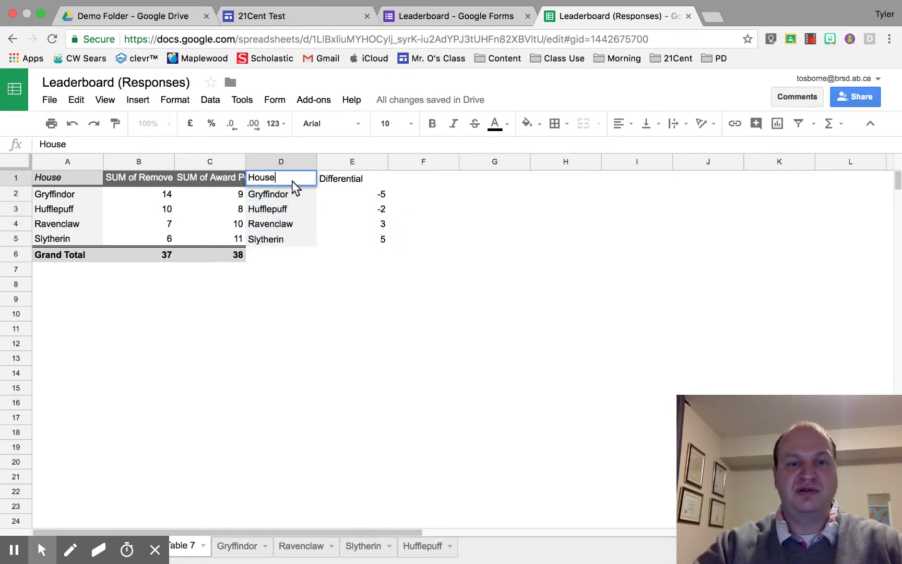
click(363, 179)
double_click(364, 180)
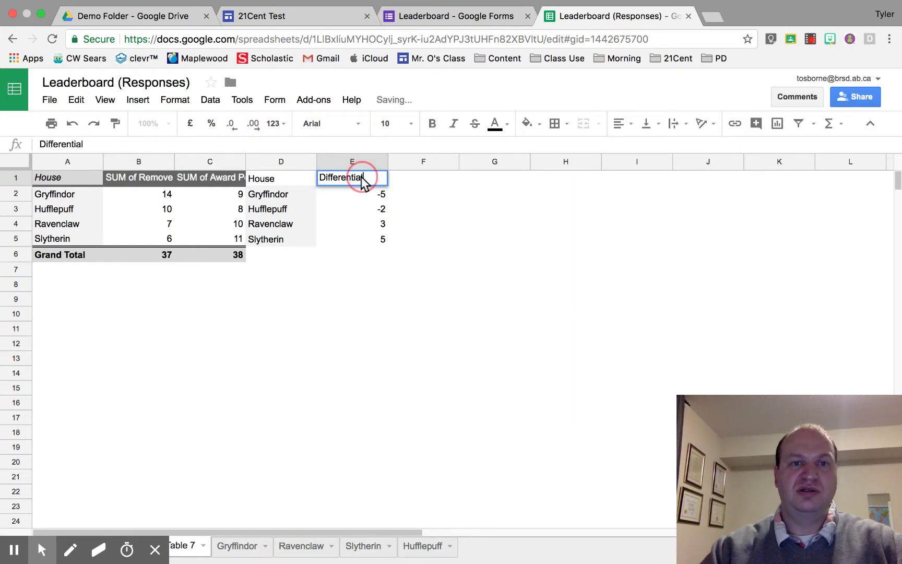
text(House Po)
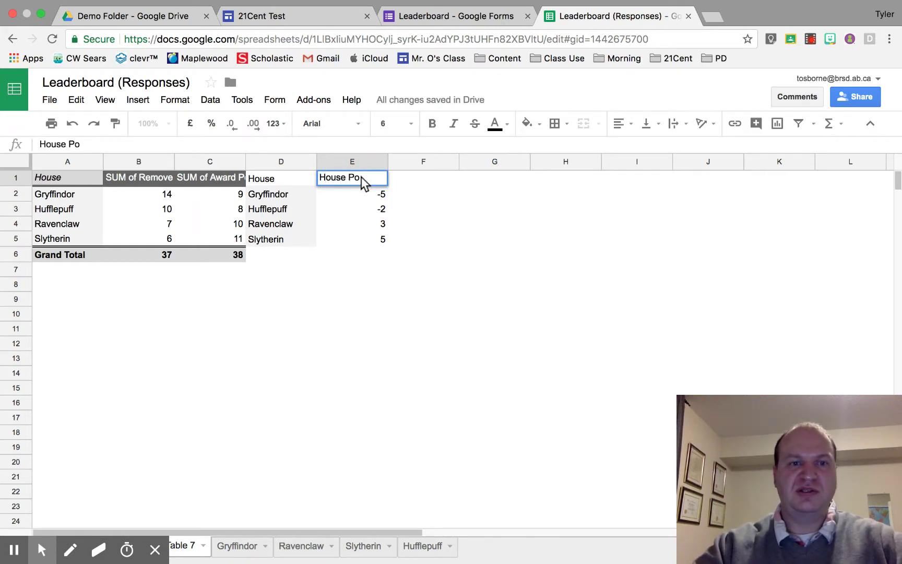
text(ints)
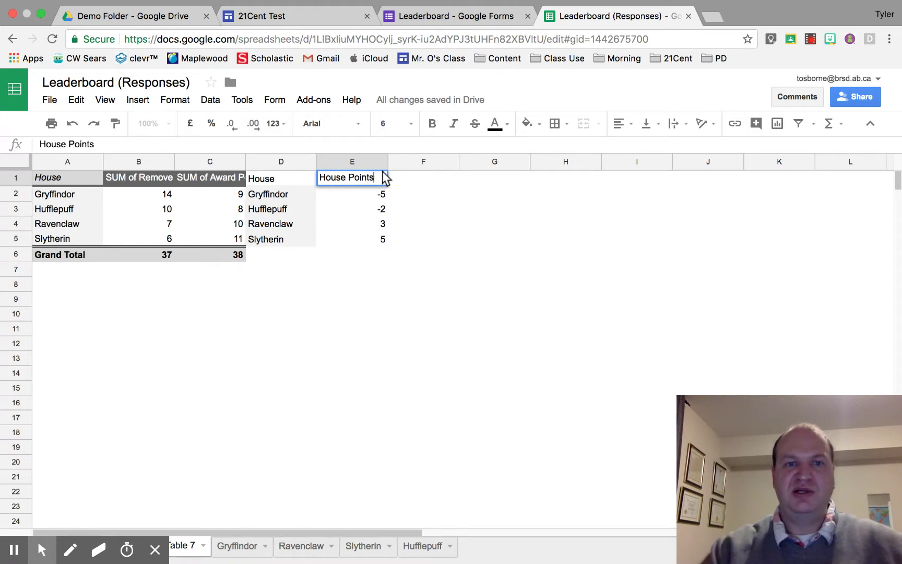
click(417, 213)
click(266, 183)
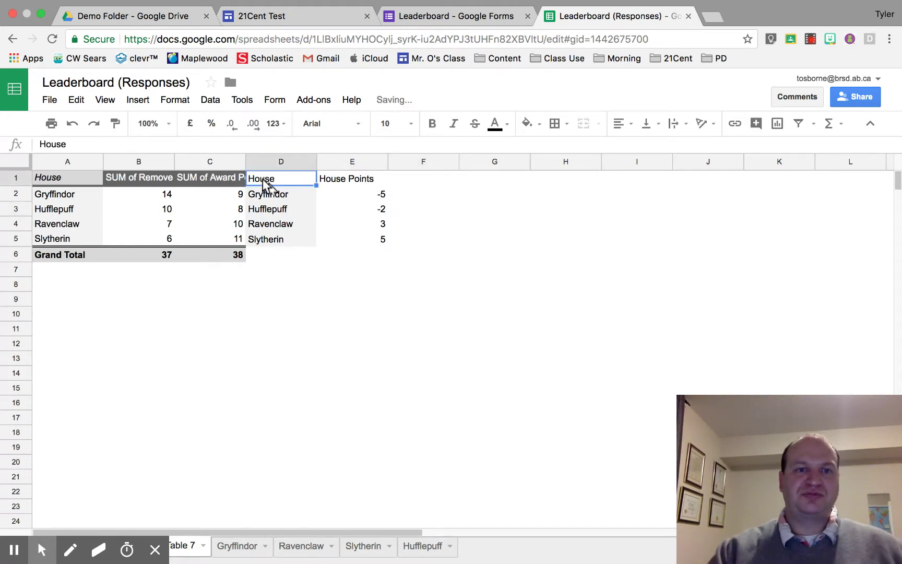
shift+click(380, 239)
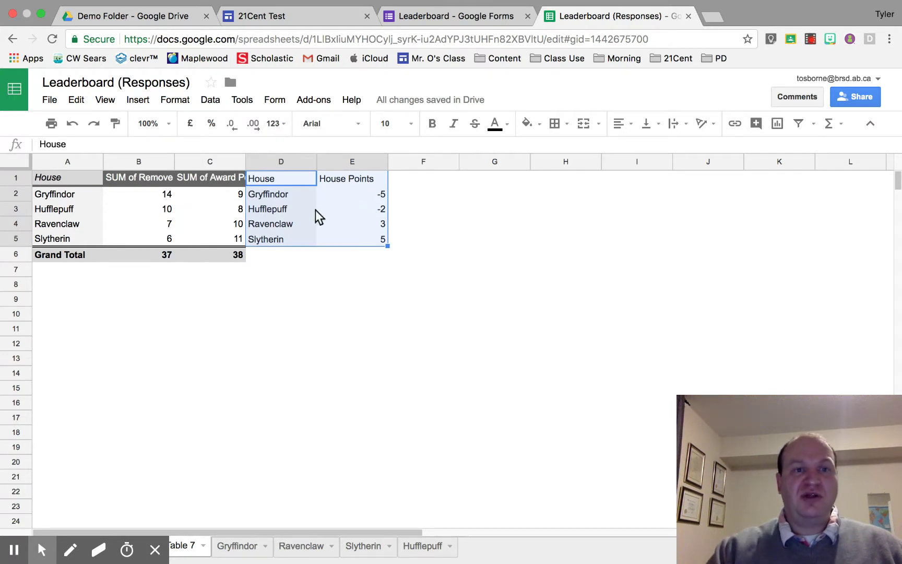
click(138, 100)
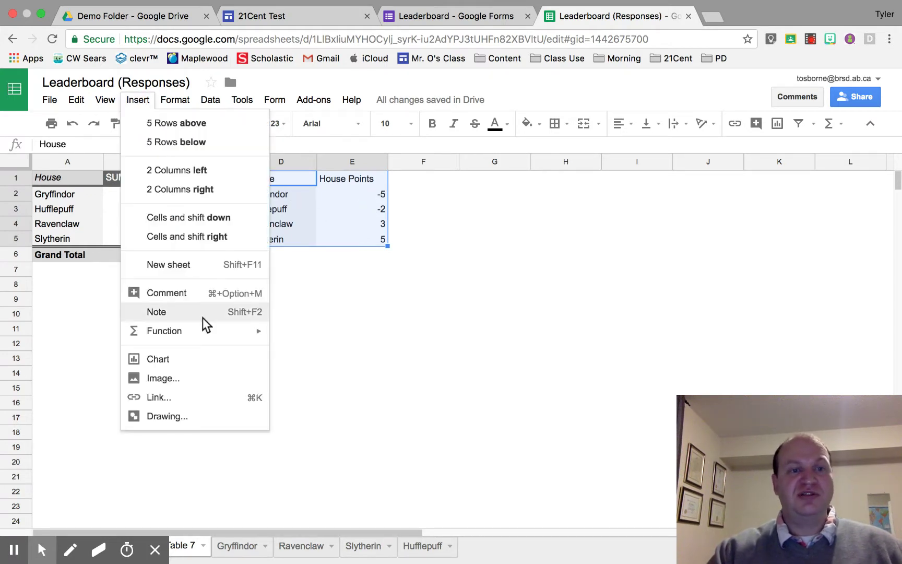
Insert a column chart from D1:E5 and drag it right and down beside the table.
click(178, 362)
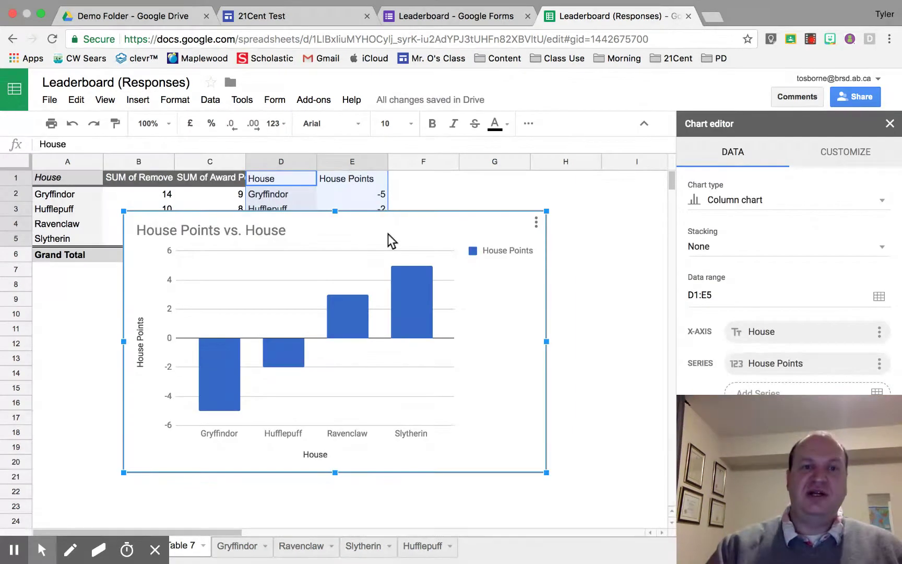
drag(387, 236, 489, 266)
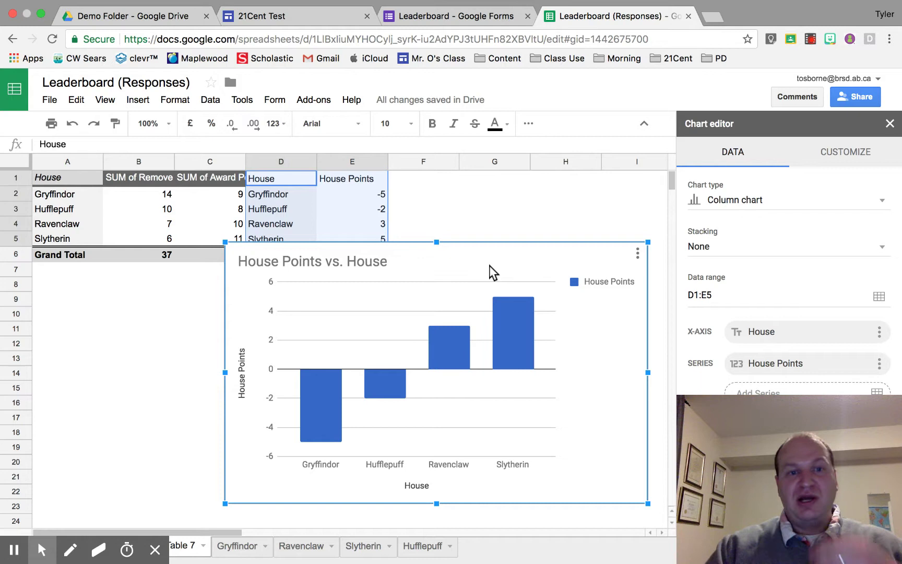
Replace the chart title 'House Points vs. House' with 'House Point Standings'.
double_click(350, 264)
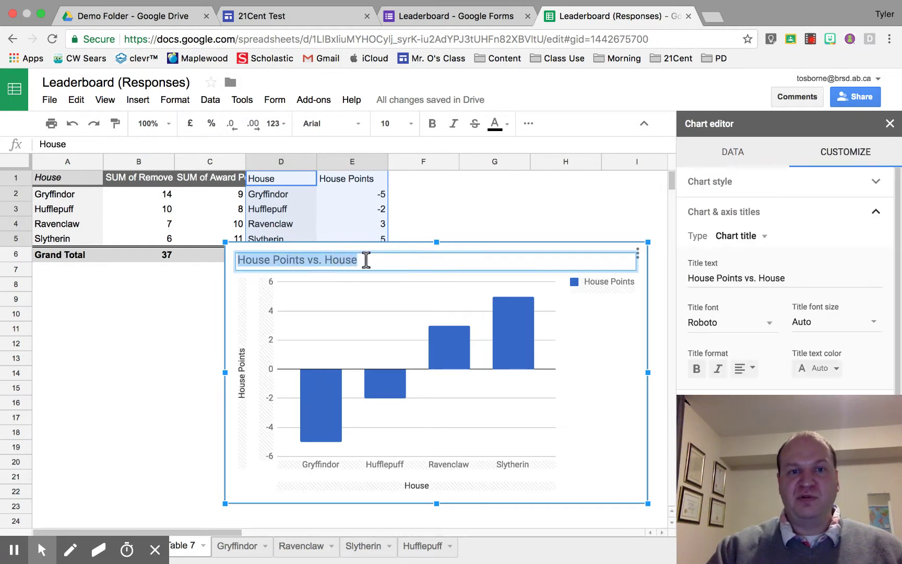
text(Hou)
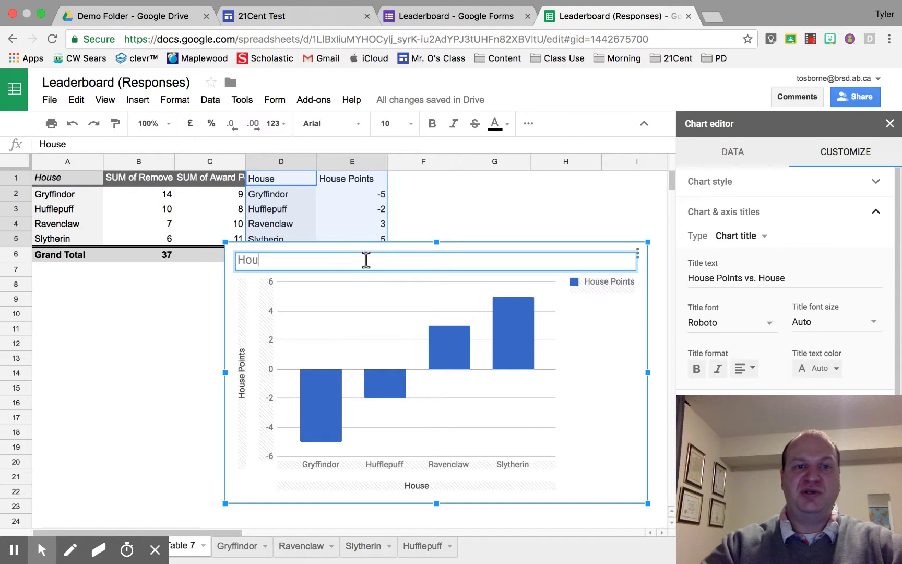
text(se Poin)
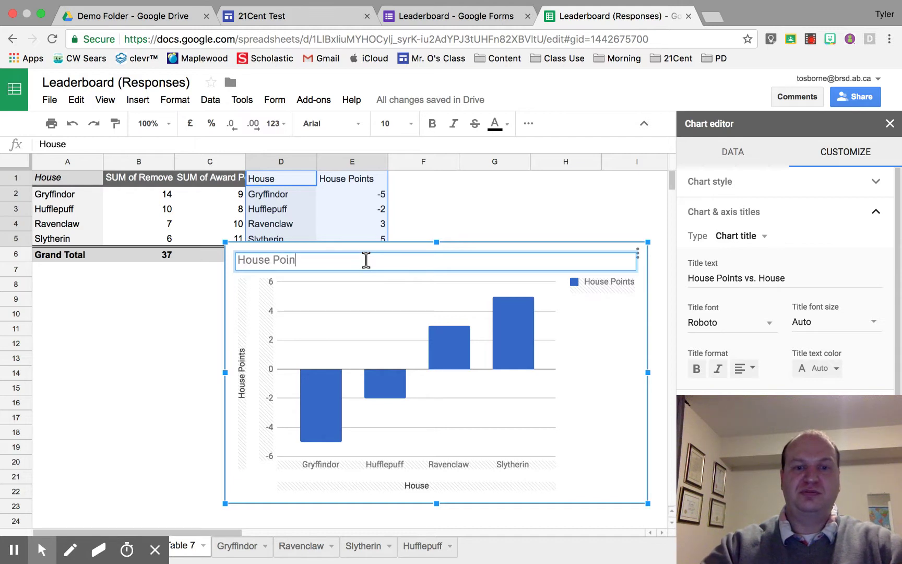
text(t Stand)
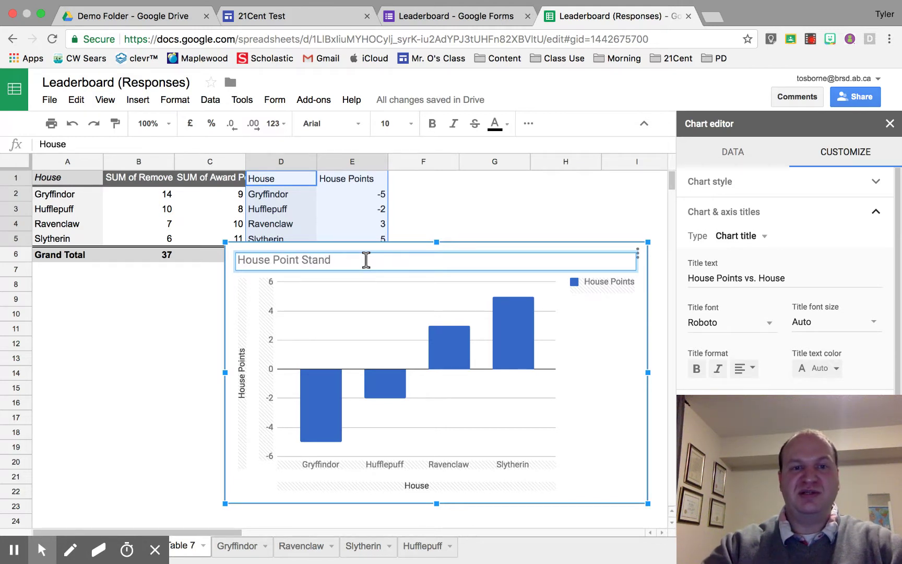
text(ings)
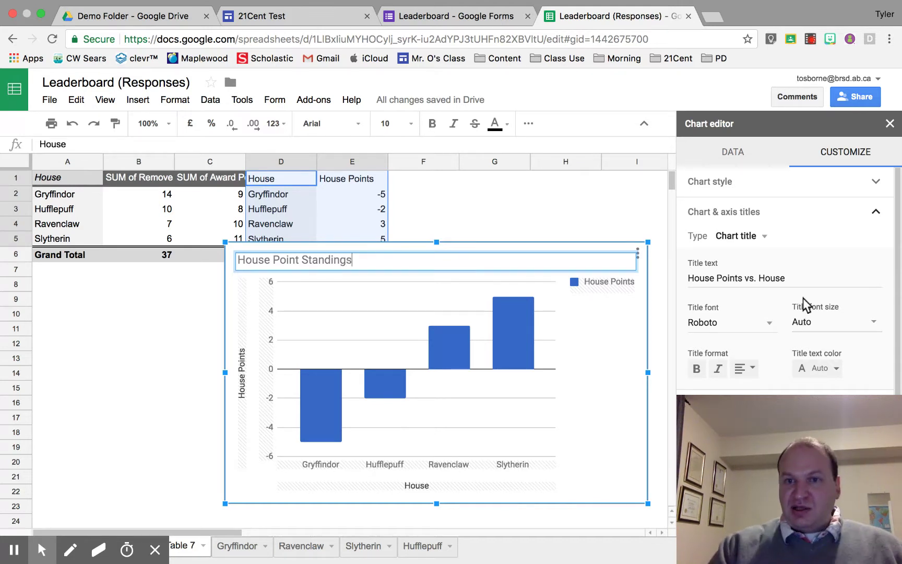
key(Tab)
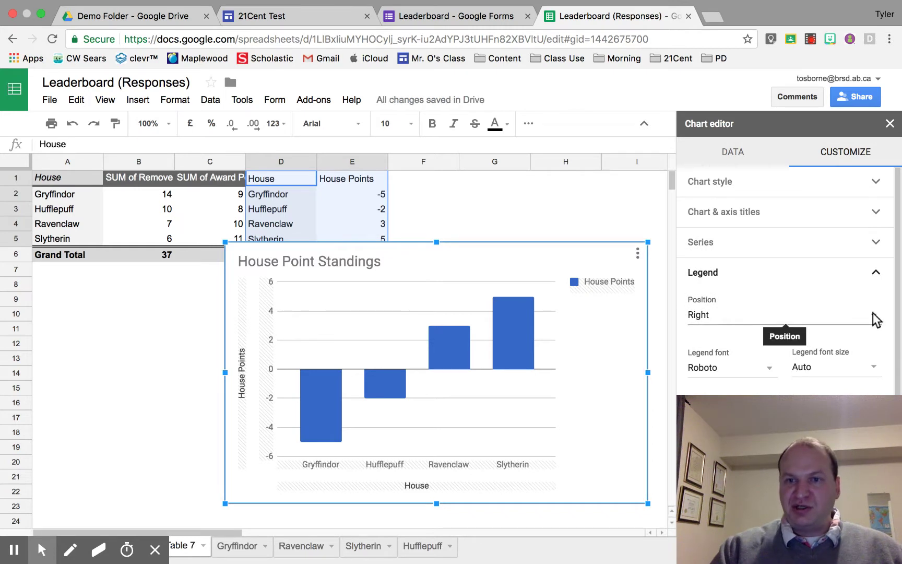
Set the chart's legend position to None in the Customize settings.
click(875, 317)
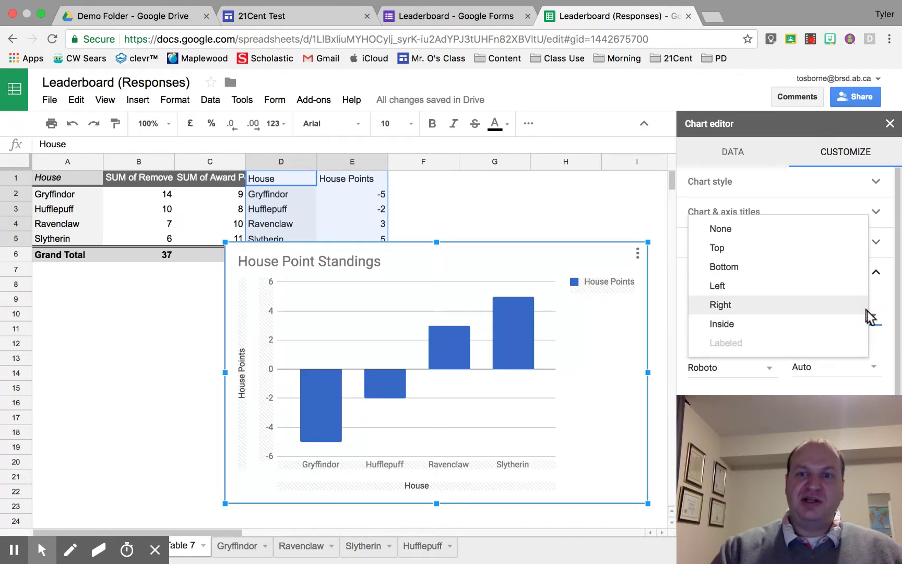
click(775, 228)
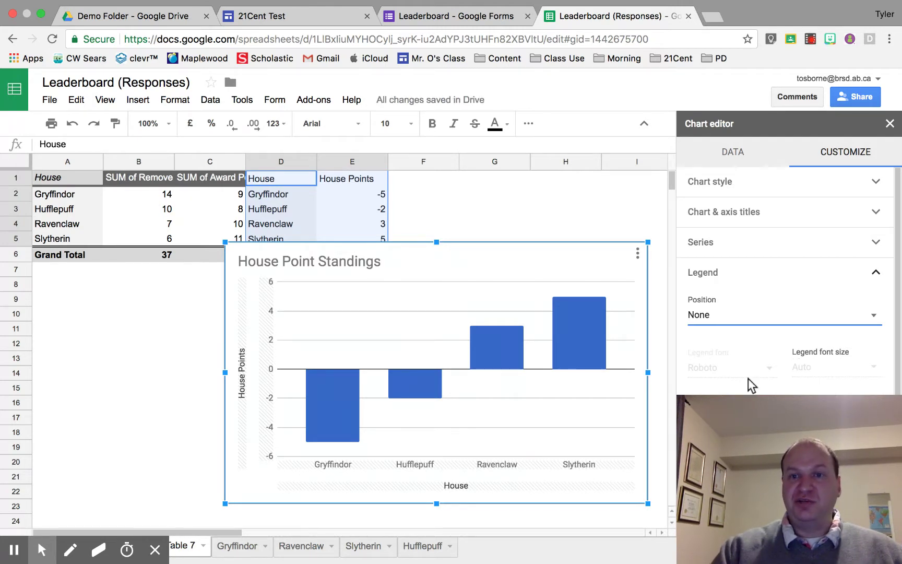
click(762, 210)
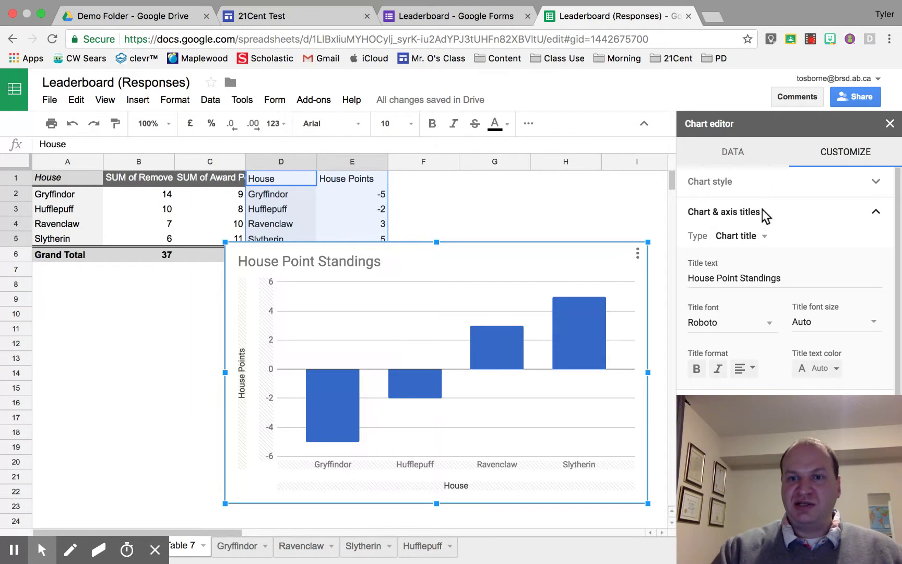
scroll(747, 389, down, 2)
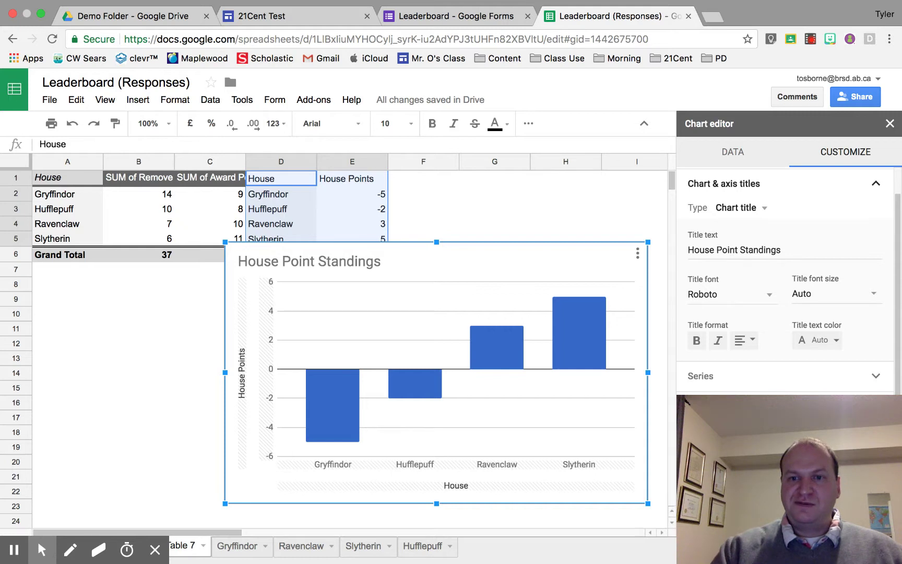
click(714, 393)
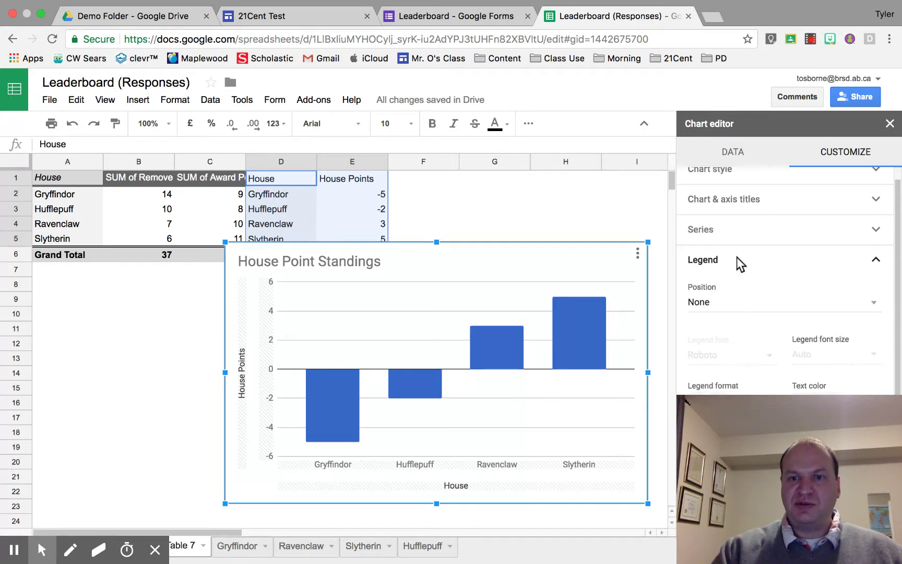
click(722, 227)
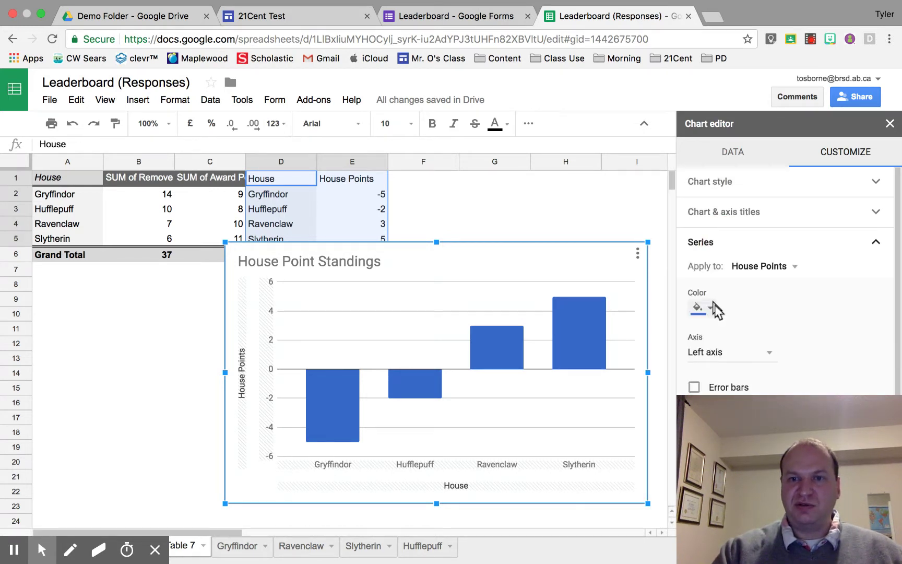
Change the House Points series colour from blue to purple.
click(767, 267)
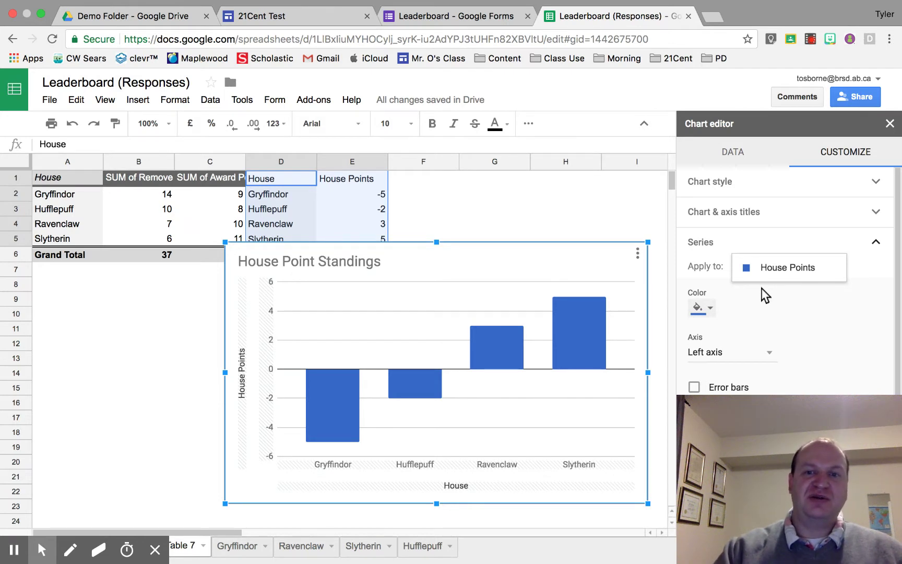
click(703, 309)
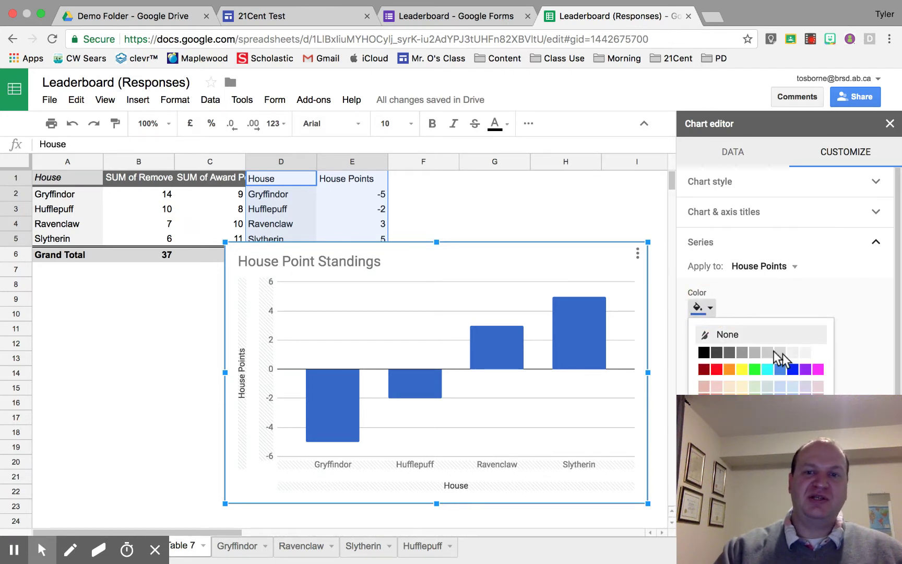
click(805, 369)
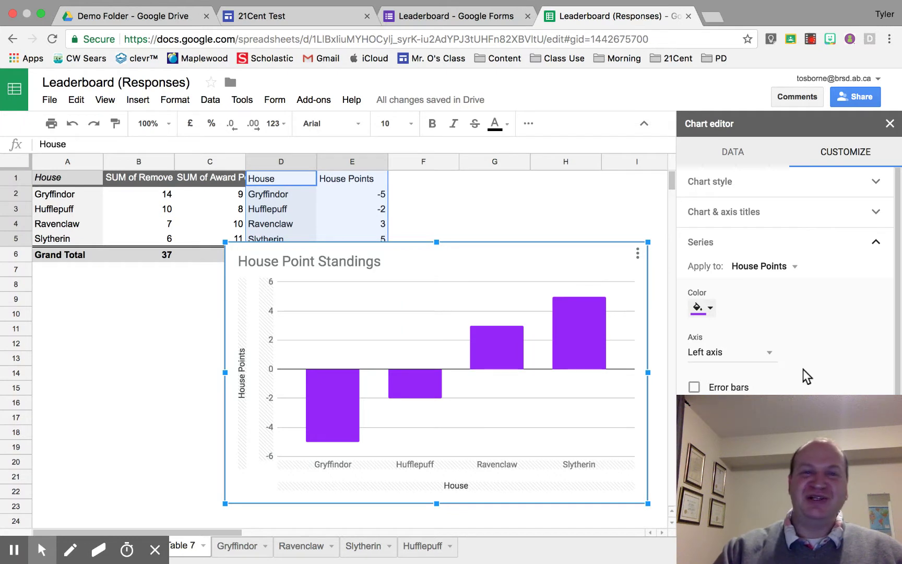
click(735, 142)
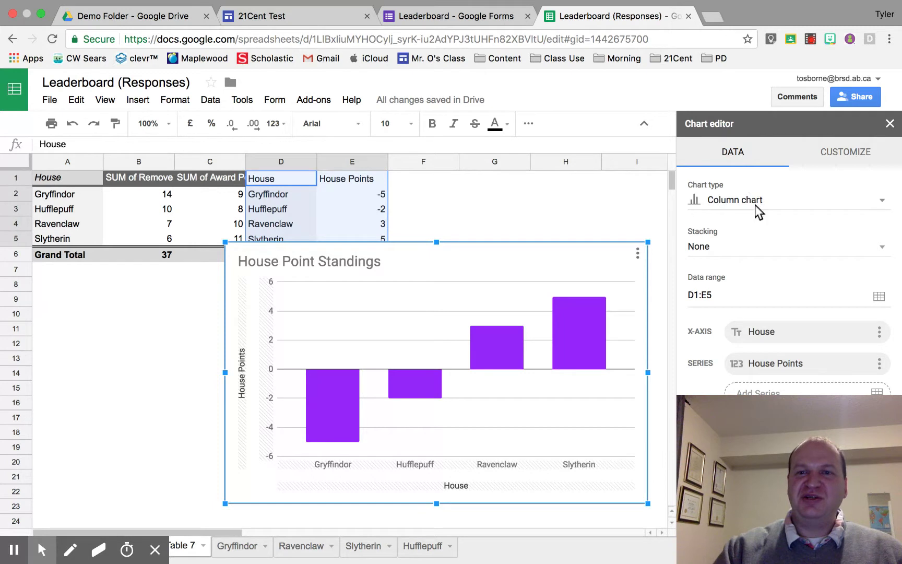
Browse the chart type list twice, keeping House Point Standings as a standard column chart.
click(754, 205)
scroll(815, 338, down, 5)
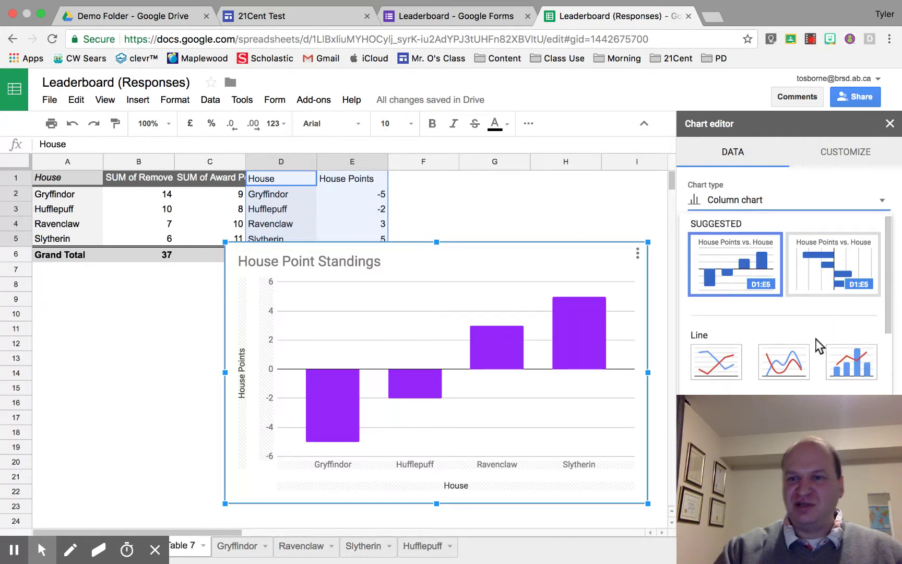
scroll(815, 339, down, 10)
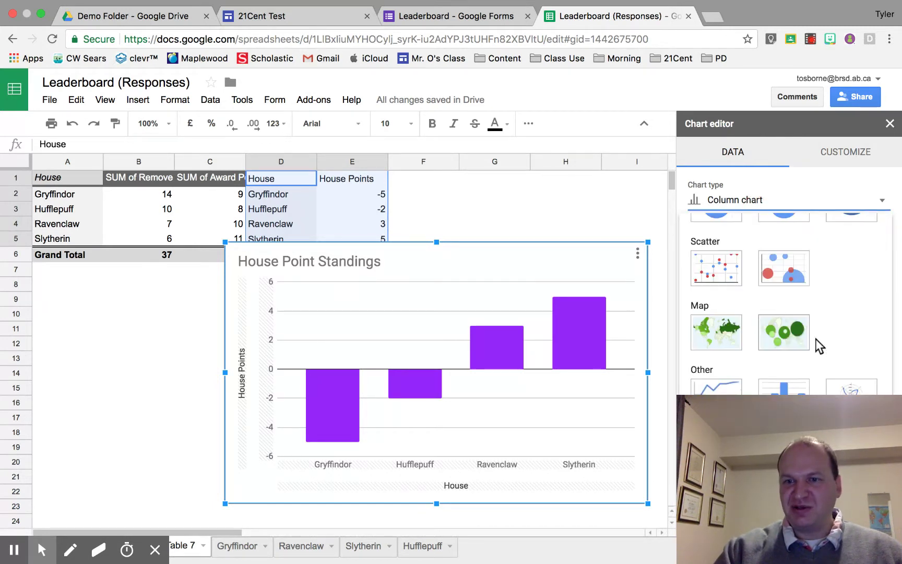
scroll(815, 339, up, 8)
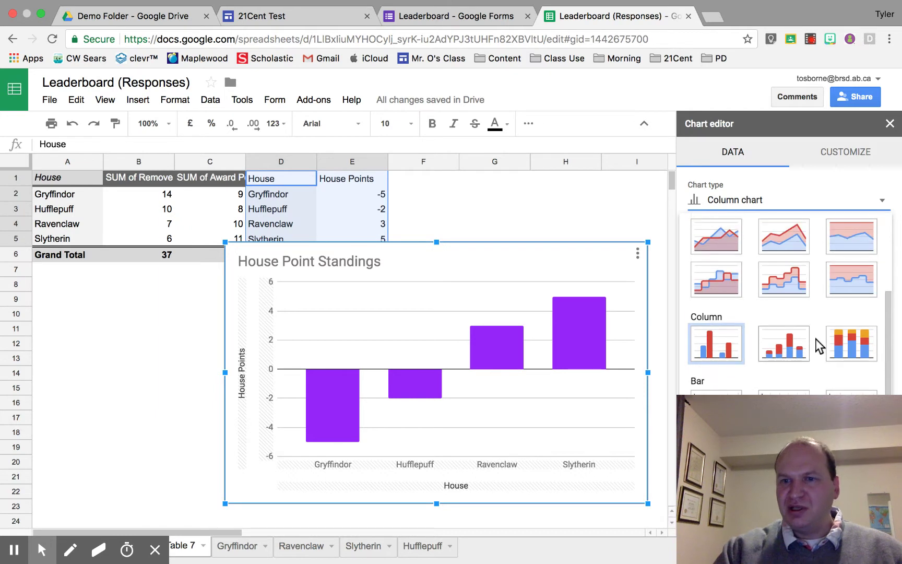
click(736, 345)
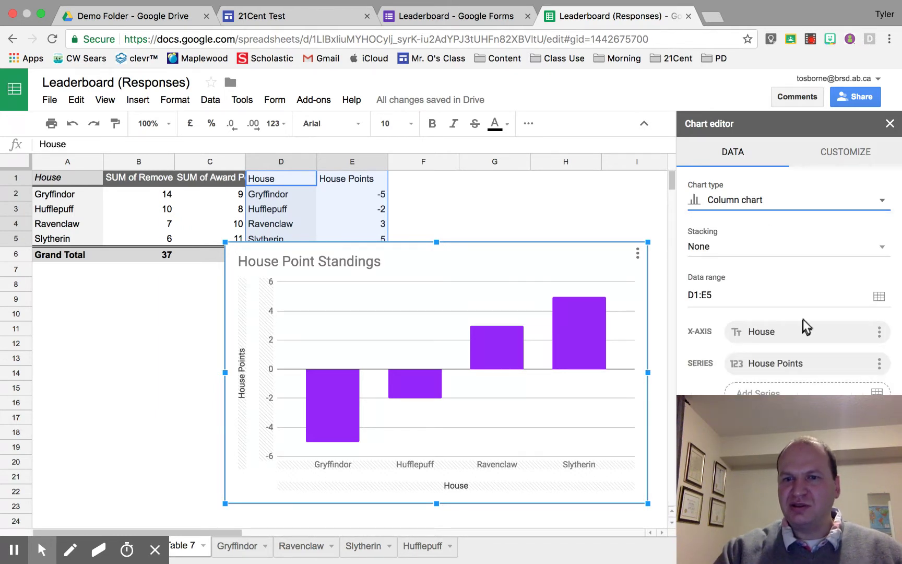
click(794, 191)
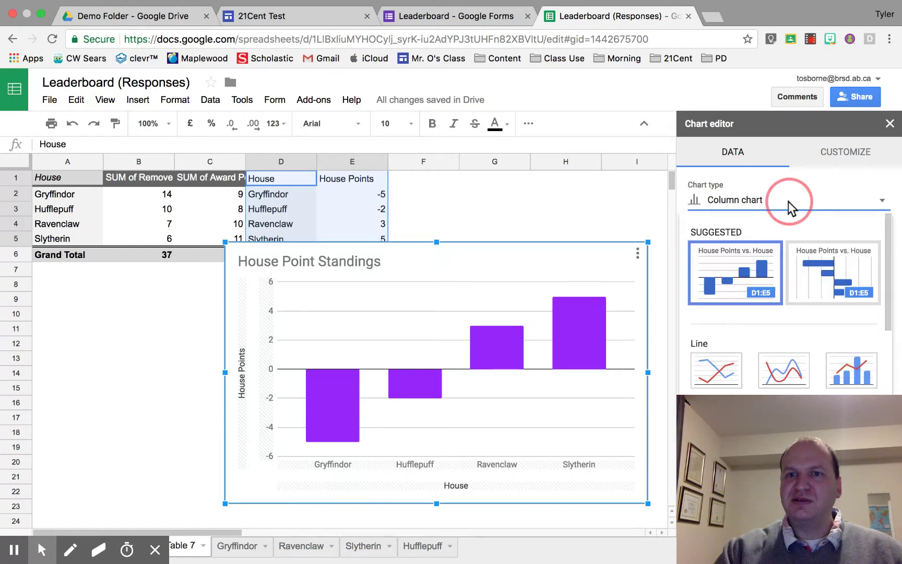
scroll(796, 295, down, 3)
scroll(796, 295, down, 5)
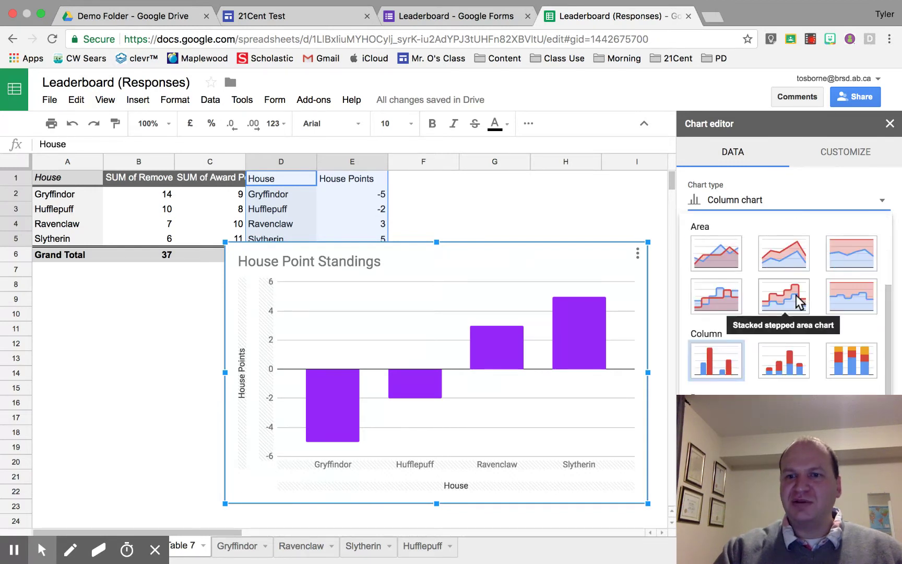
scroll(799, 285, up, 8)
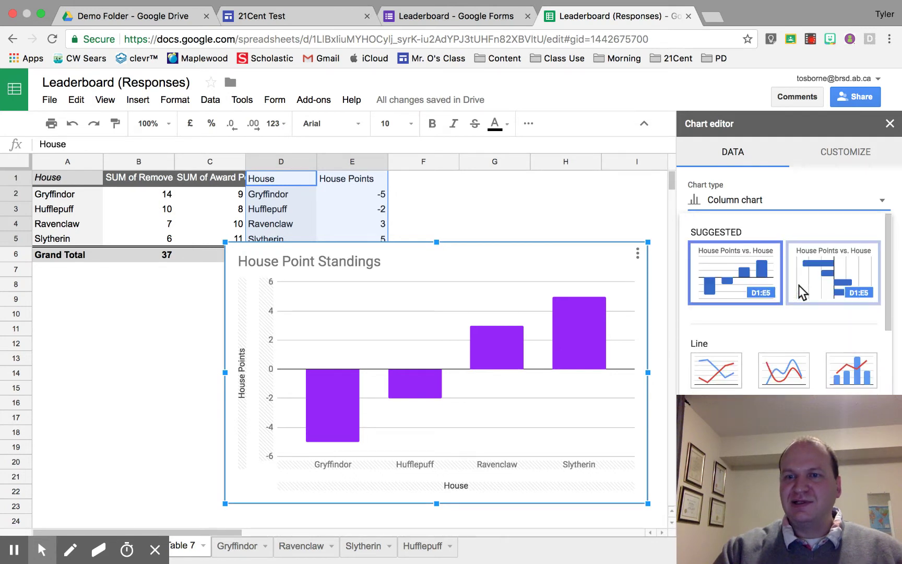
Close the chart editor and drag the chart up to the right of the House Points table.
click(890, 124)
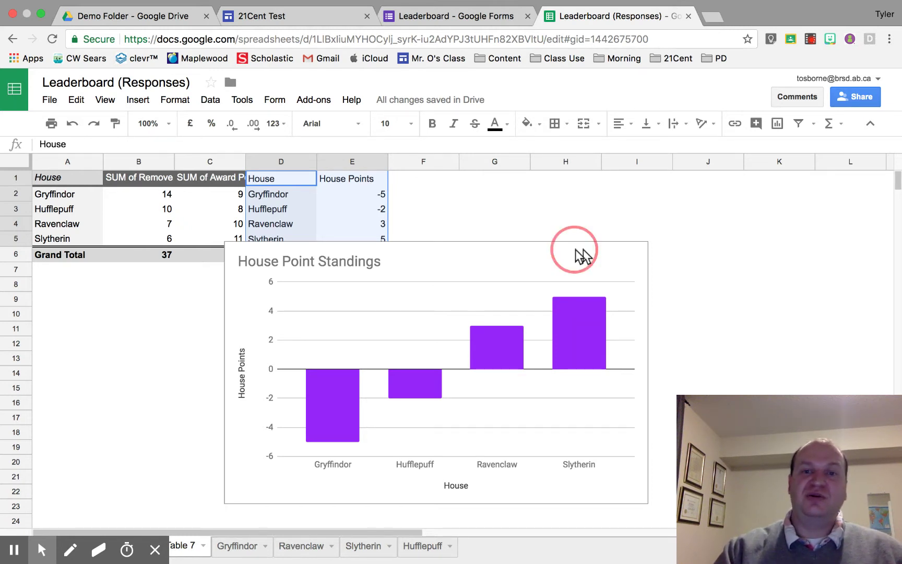
click(636, 266)
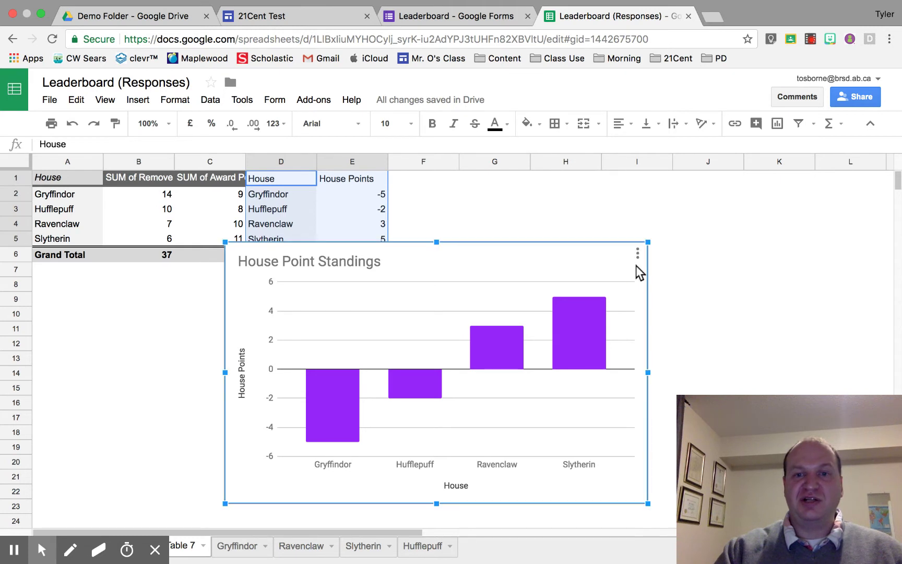
drag(607, 258, 799, 215)
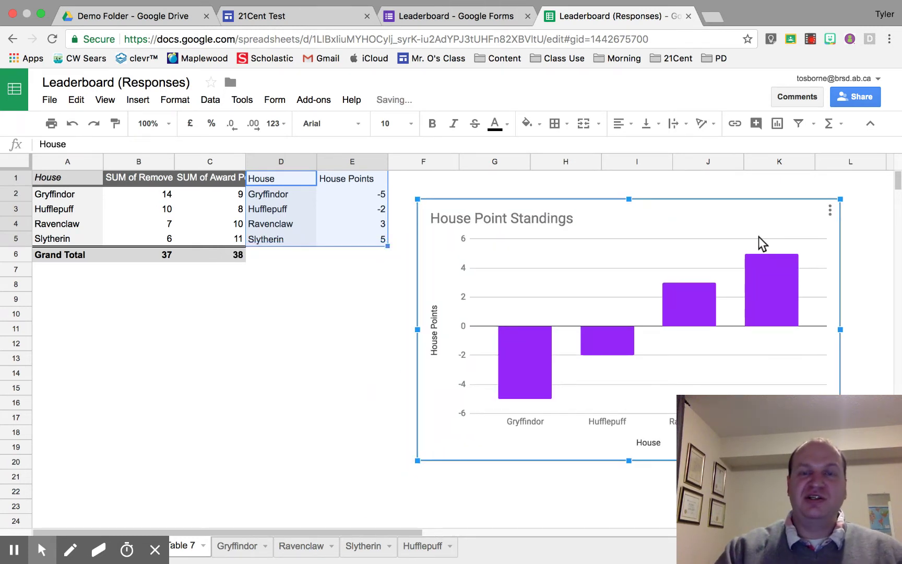